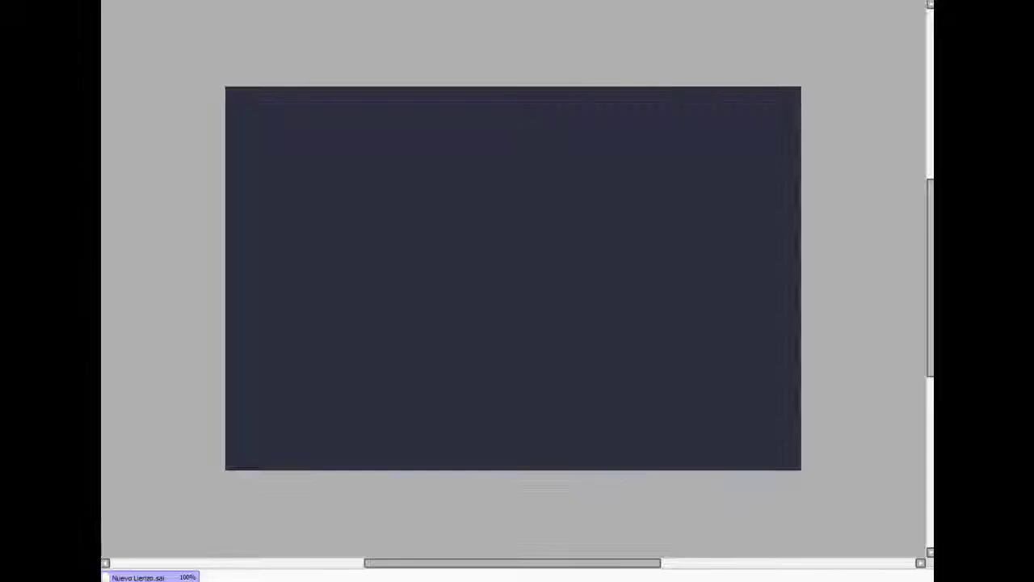
- Paint a purple glow across the dark canvas, darken its edges deep blue, and blend the sky smooth
mouse_move(307, 224)
mouse_down()
mouse_move(429, 155)
mouse_move(291, 305)
mouse_move(300, 141)
mouse_move(671, 218)
mouse_up()
drag(278, 355, 695, 412)
drag(258, 299, 727, 323)
mouse_move(363, 291)
mouse_down()
mouse_move(277, 216)
mouse_move(457, 202)
mouse_move(709, 210)
mouse_move(693, 431)
mouse_move(374, 404)
mouse_move(380, 291)
mouse_move(504, 240)
mouse_move(469, 369)
mouse_move(504, 173)
mouse_move(439, 335)
mouse_move(512, 277)
mouse_move(327, 189)
mouse_move(341, 363)
mouse_move(408, 330)
mouse_move(623, 369)
mouse_move(766, 431)
mouse_move(266, 369)
mouse_move(637, 223)
mouse_move(417, 145)
mouse_move(741, 256)
mouse_move(406, 422)
mouse_move(647, 267)
mouse_move(647, 322)
mouse_up()
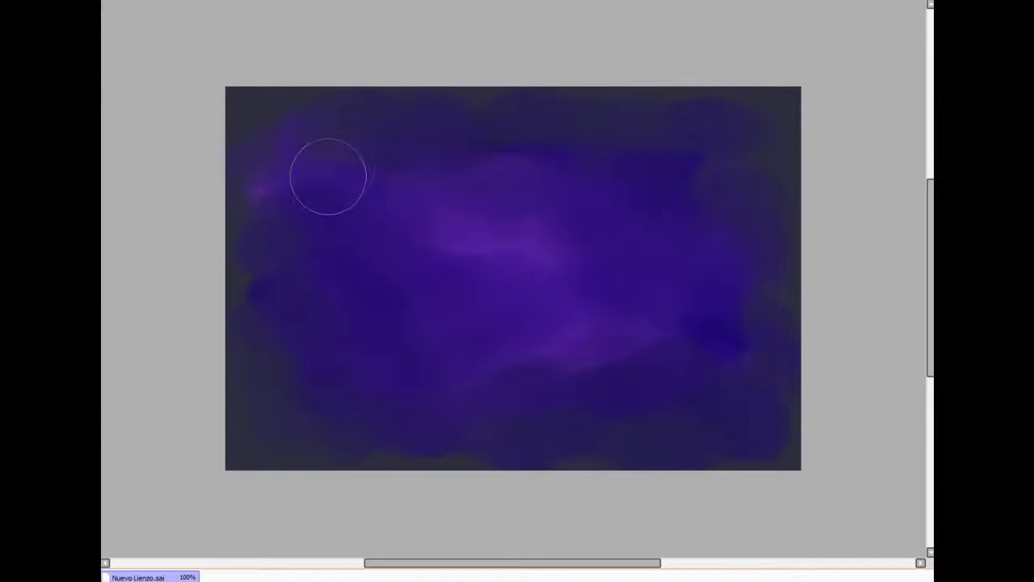
drag(559, 157, 563, 175)
mouse_move(431, 417)
mouse_down()
mouse_move(653, 396)
mouse_move(328, 406)
mouse_move(330, 272)
mouse_up()
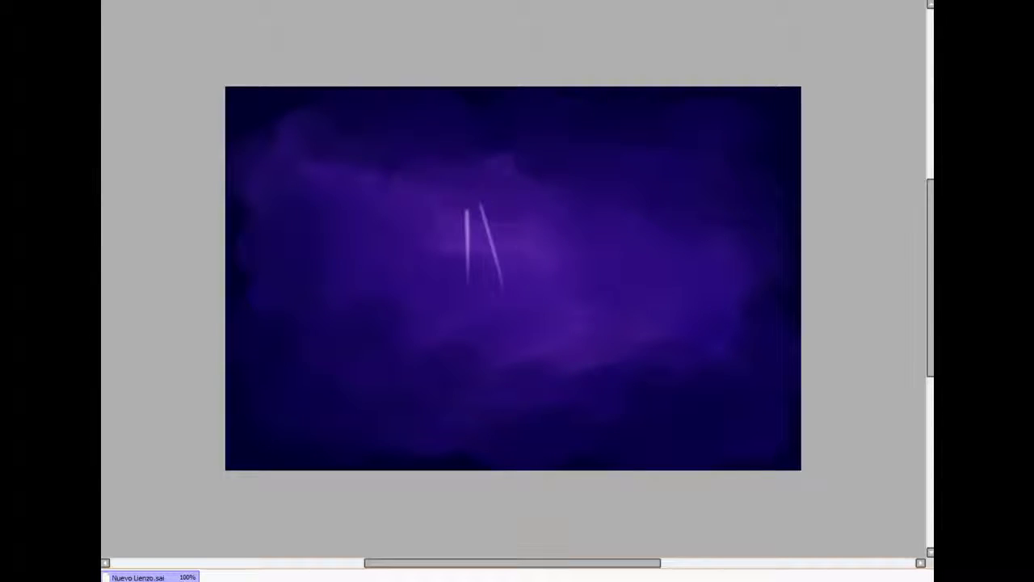
- Paint two soft pale-lavender light streaks at the centre, plus faint small streaks at lower right
drag(480, 220, 469, 296)
drag(511, 204, 555, 326)
mouse_move(478, 237)
mouse_down()
mouse_move(476, 215)
mouse_move(525, 259)
mouse_move(539, 293)
mouse_move(529, 255)
mouse_up()
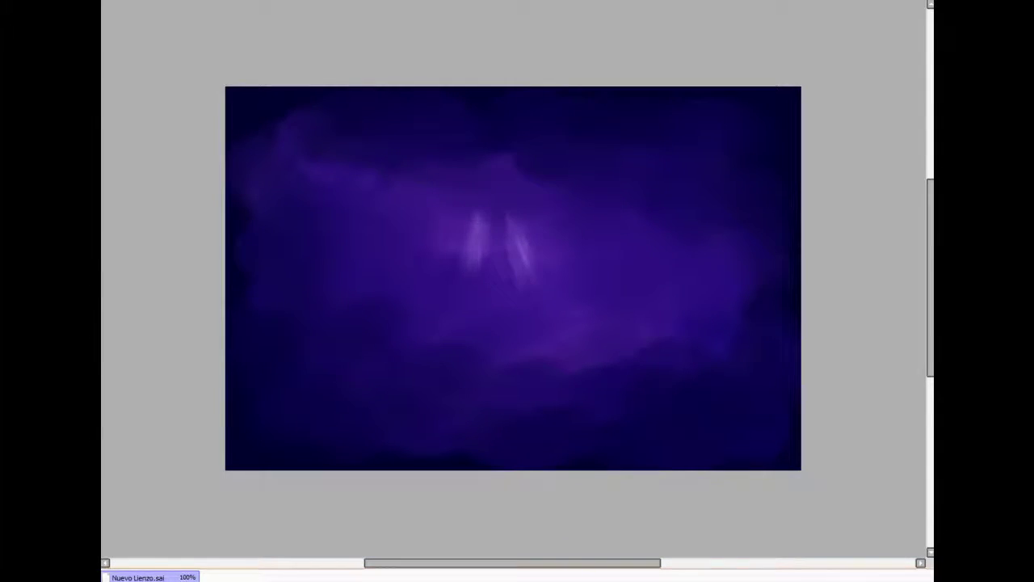
drag(478, 221, 475, 250)
drag(511, 227, 529, 270)
drag(643, 366, 627, 392)
drag(696, 366, 676, 383)
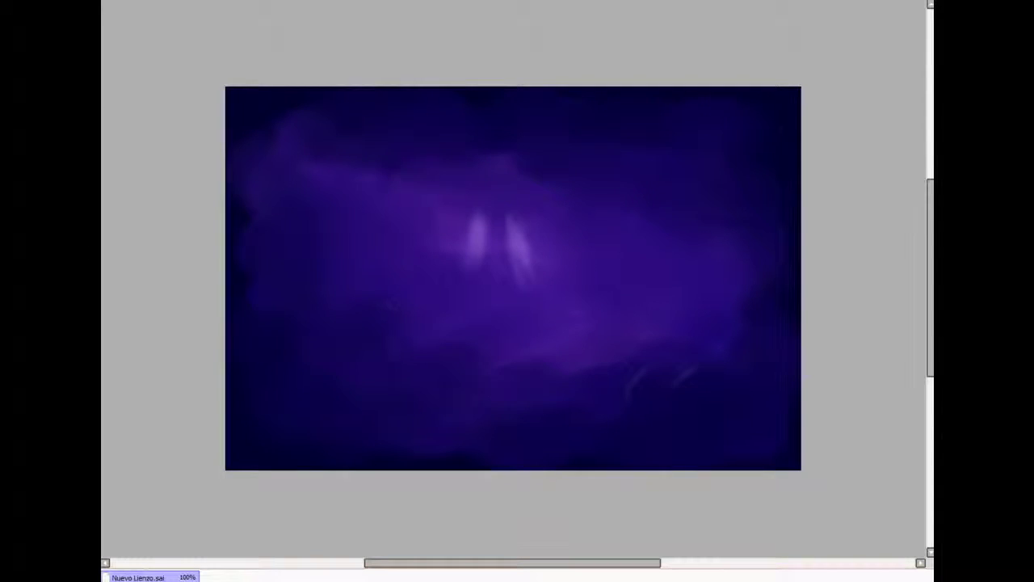
- Add faint curved cloud strokes around the upper and left sky
drag(321, 238, 331, 298)
drag(533, 160, 570, 190)
drag(605, 165, 618, 202)
drag(638, 190, 661, 234)
drag(689, 170, 711, 217)
drag(384, 141, 319, 152)
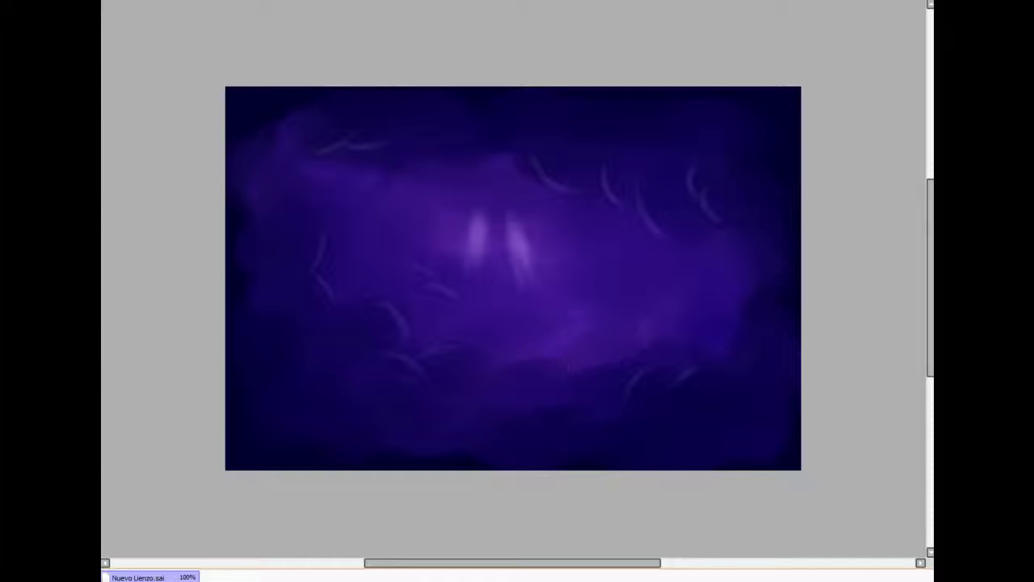
- Brighten and blur the central streaks, brighten the blue squiggle, and outline a large lower-left star
drag(477, 220, 475, 257)
drag(510, 218, 527, 261)
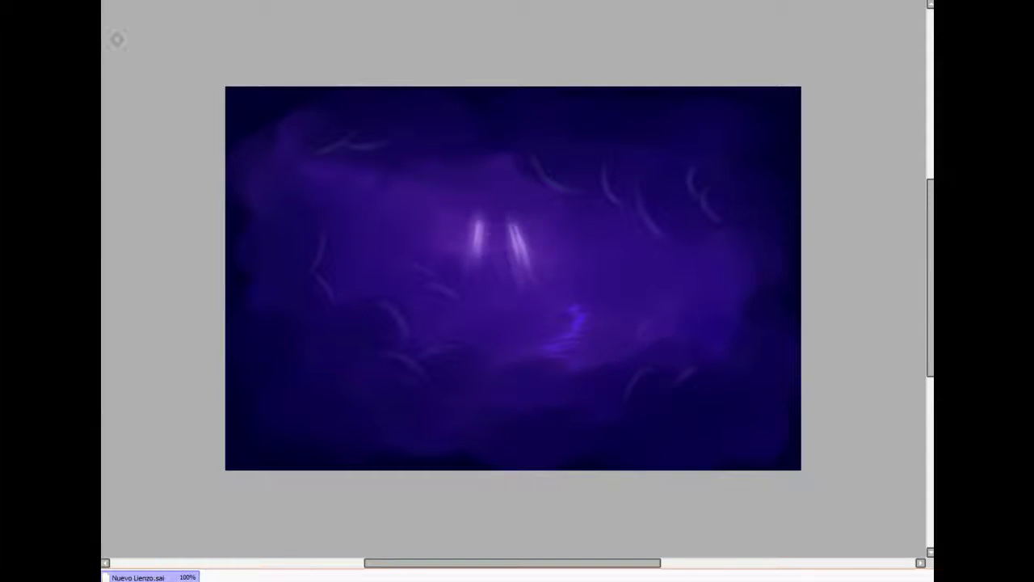
drag(477, 216, 476, 255)
drag(511, 226, 523, 259)
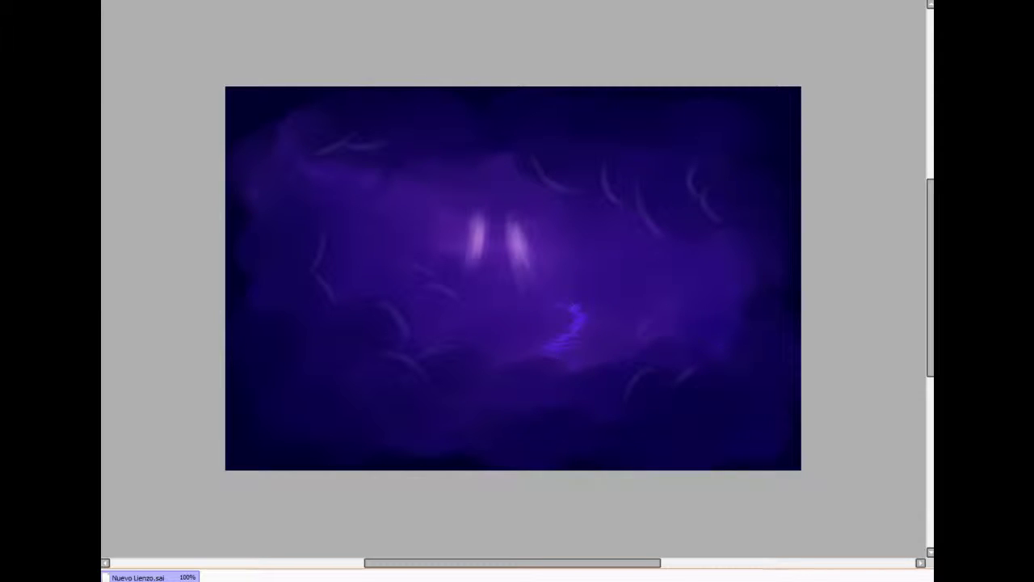
drag(576, 310, 548, 349)
drag(295, 333, 323, 390)
- Paint the large lower-left star with tiny dot stars around it, plus small stars at upper right and centre
mouse_move(319, 304)
mouse_down()
mouse_move(323, 338)
mouse_move(362, 333)
mouse_move(428, 356)
mouse_up()
click(376, 412)
click(255, 300)
click(301, 445)
drag(694, 116, 761, 212)
drag(587, 244, 595, 256)
click(606, 254)
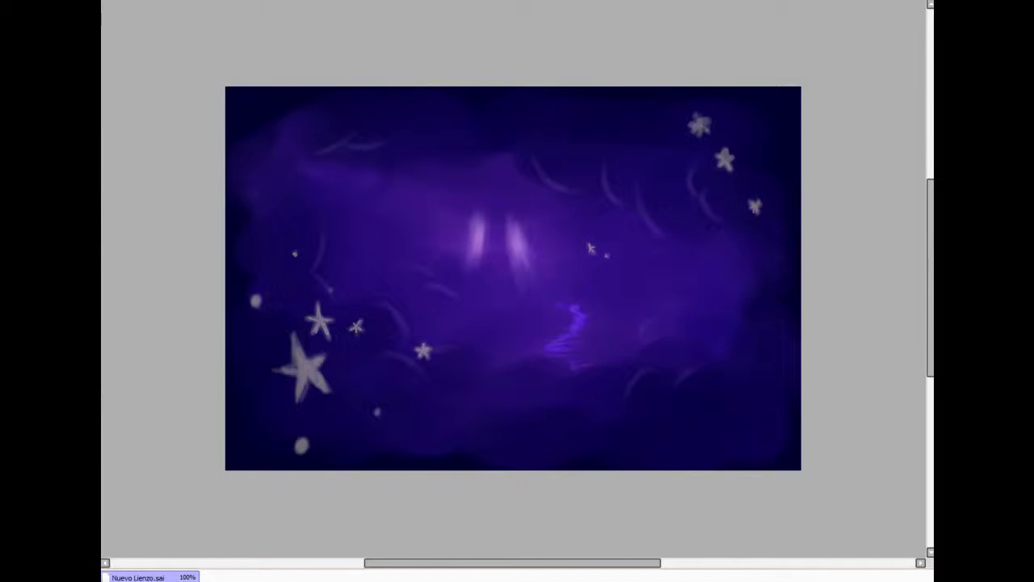
- Recolour the grey stars yellow, filling the large star's interior, then return to the full 100% view
scroll(383, 299, up, 1)
scroll(533, 275, down, 1)
mouse_move(286, 283)
mouse_down()
mouse_move(283, 311)
mouse_move(299, 323)
mouse_move(305, 315)
mouse_up()
drag(442, 346, 448, 362)
mouse_move(255, 346)
mouse_down()
mouse_move(257, 373)
mouse_move(293, 380)
mouse_move(257, 420)
mouse_up()
drag(234, 377, 288, 386)
drag(270, 380, 293, 398)
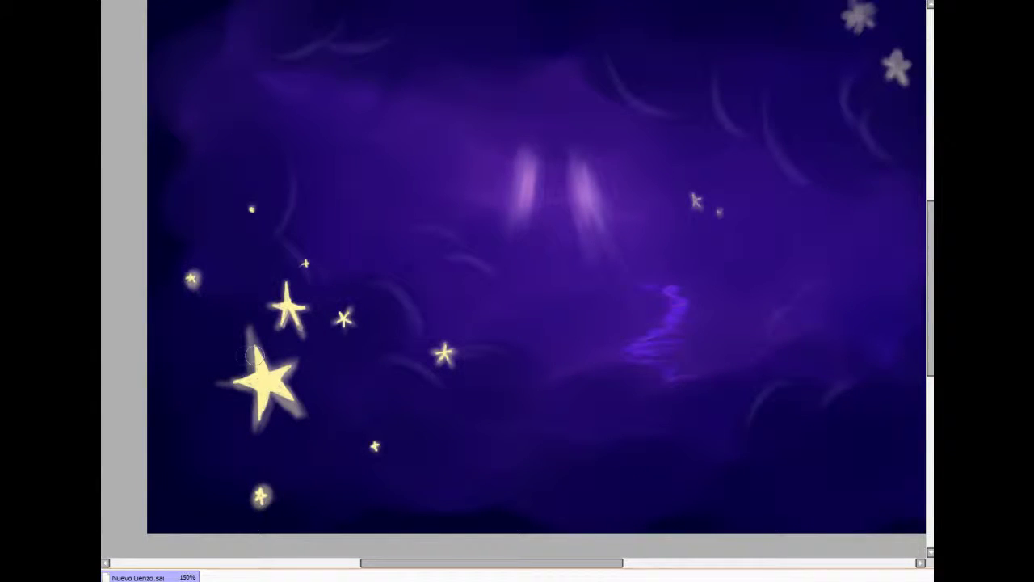
drag(517, 323, 340, 400)
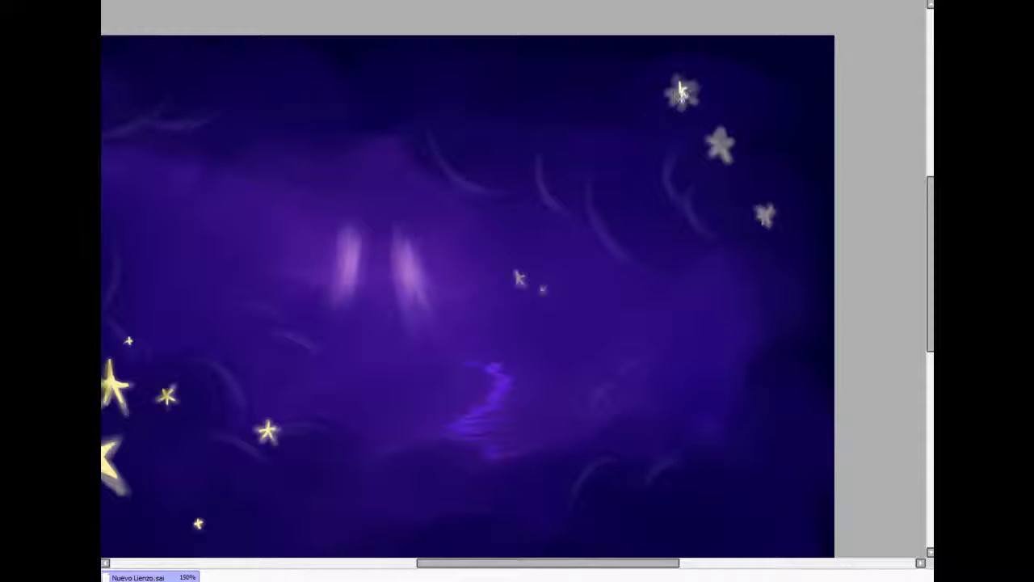
key(Home)
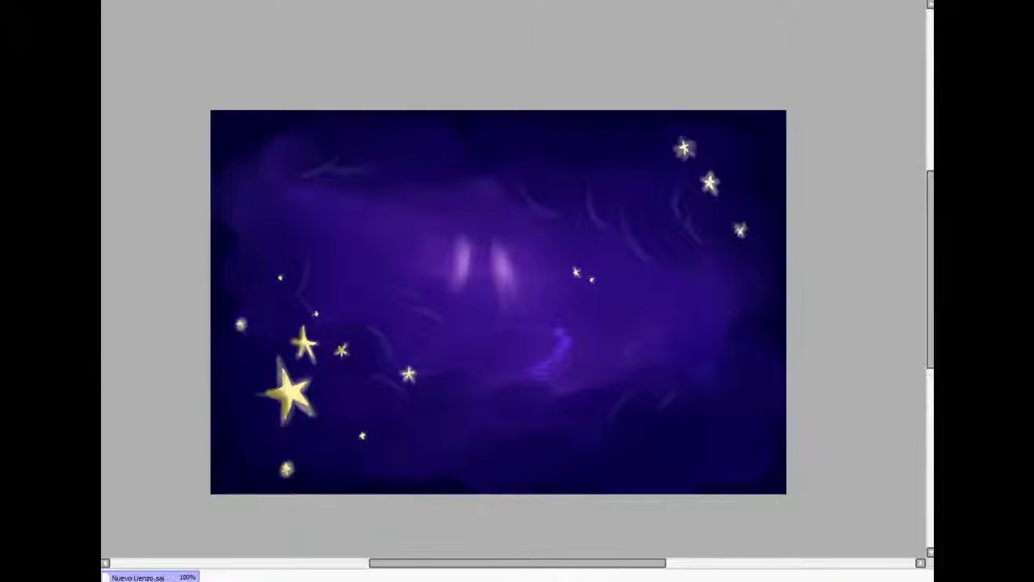
- Fill the big star solid yellow and add faint curved strokes and a soft light patch above the streaks
drag(285, 389, 293, 404)
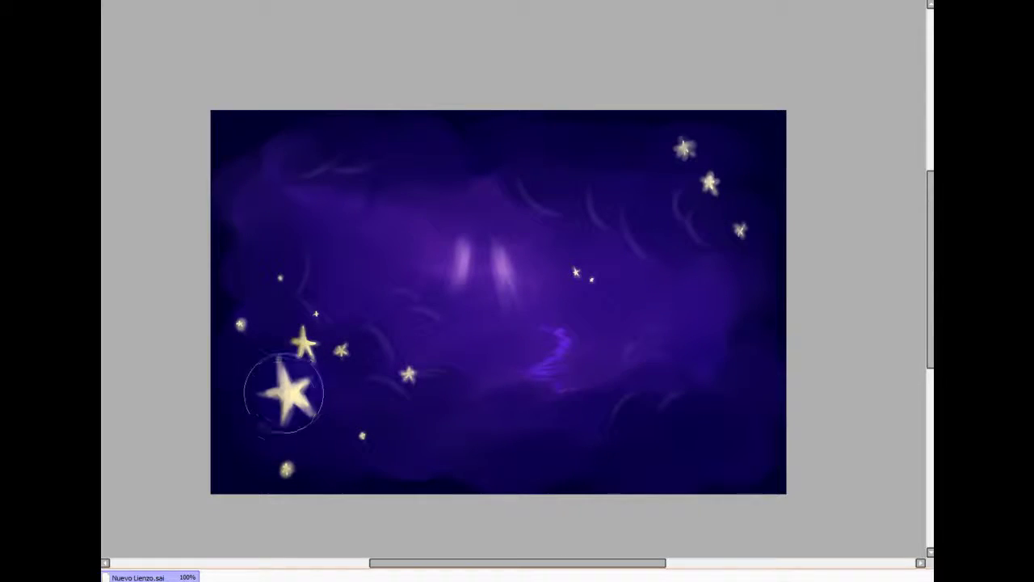
drag(375, 330, 392, 358)
drag(370, 379, 399, 394)
drag(450, 236, 475, 234)
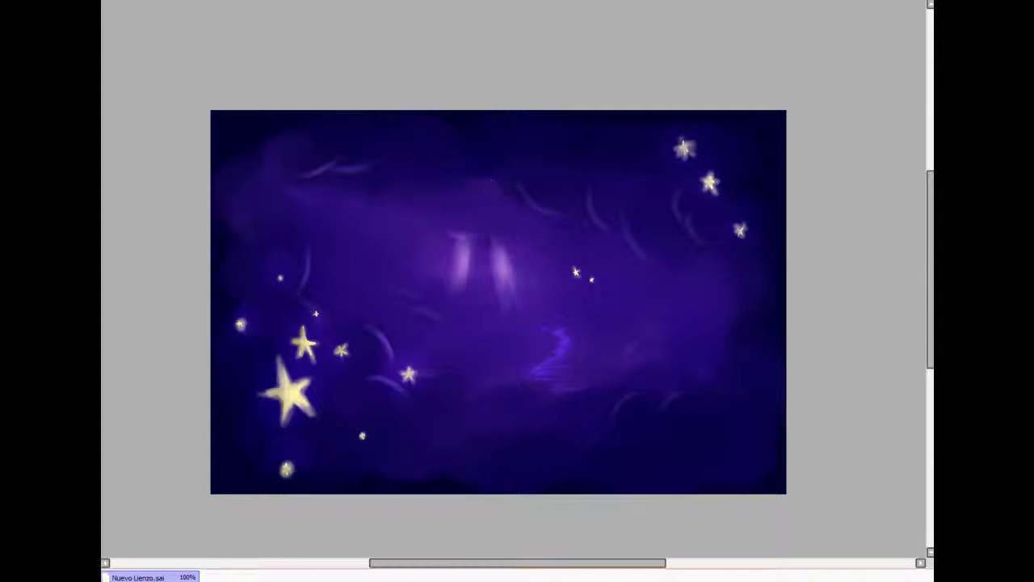
drag(624, 212, 627, 247)
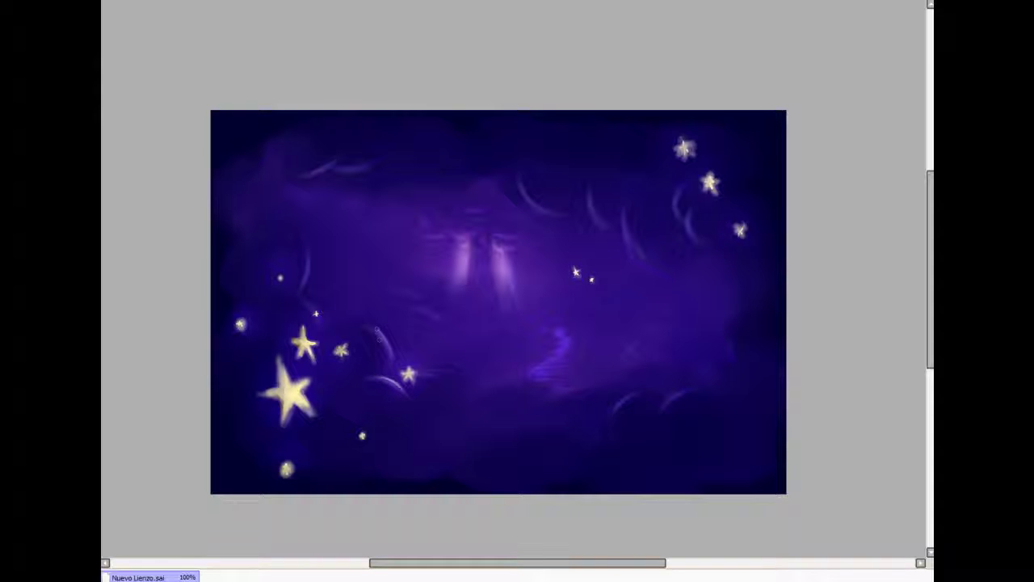
- Paint light crescent edges on the clouds and outline the cloud above the light rays
drag(567, 329, 539, 360)
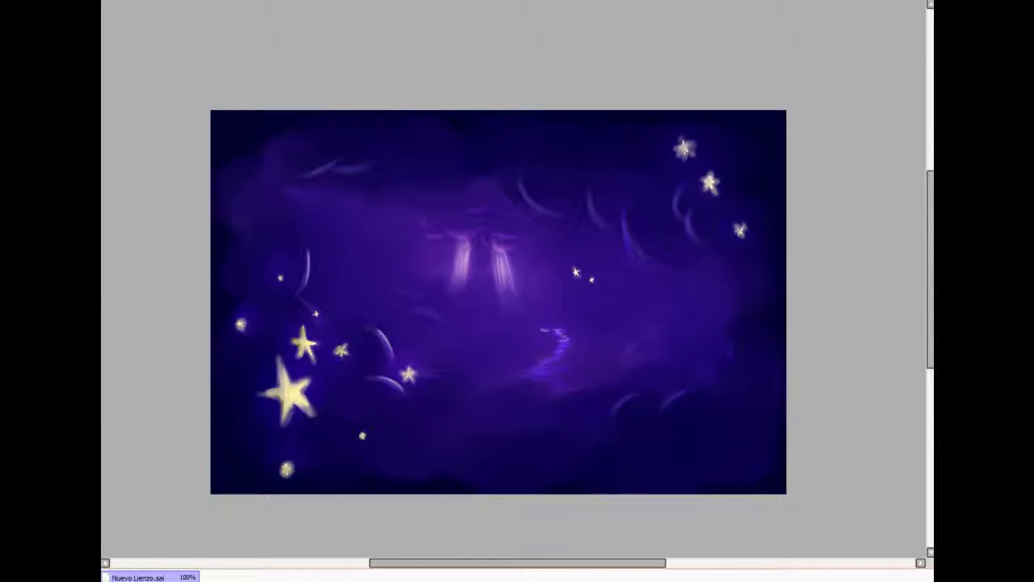
drag(616, 415, 638, 397)
drag(666, 408, 686, 390)
drag(729, 356, 734, 339)
drag(688, 212, 695, 245)
drag(624, 213, 627, 244)
drag(421, 220, 519, 217)
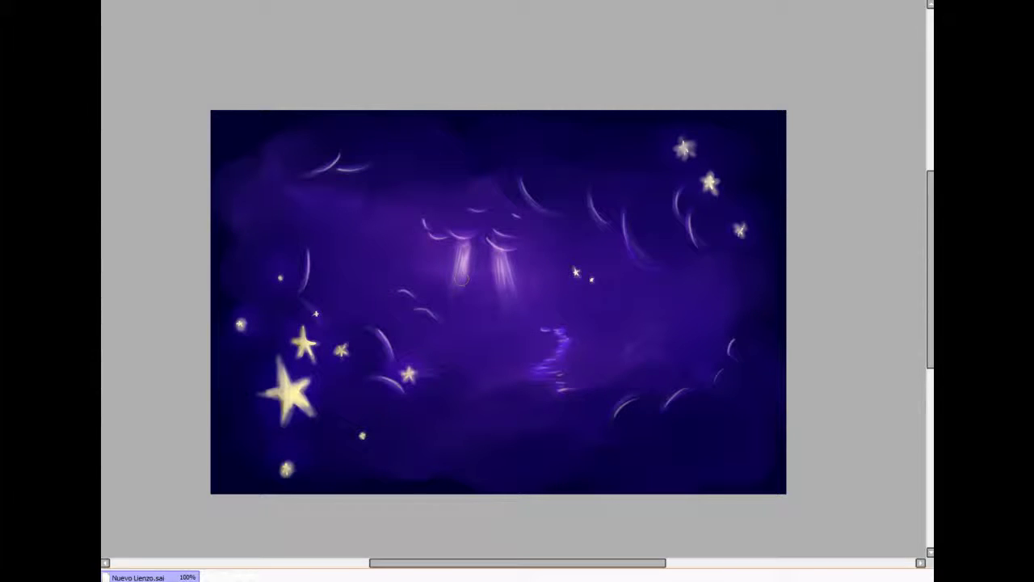
- Lengthen and brighten the central light rays below the cloud
drag(494, 257, 506, 306)
drag(458, 250, 456, 289)
drag(469, 251, 460, 291)
mouse_move(482, 231)
mouse_down()
mouse_move(501, 257)
mouse_move(497, 303)
mouse_up()
drag(508, 270, 510, 300)
- Add light cloud edges on the right and light-blue streaks along the water reflection
drag(583, 250, 608, 242)
drag(653, 330, 671, 323)
drag(691, 271, 732, 307)
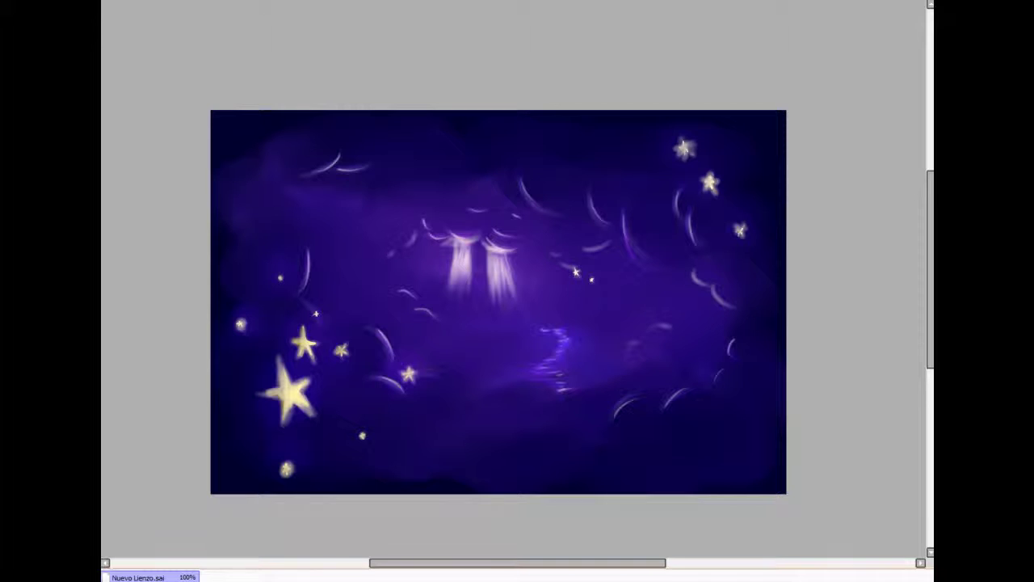
drag(510, 373, 495, 375)
drag(548, 329, 483, 326)
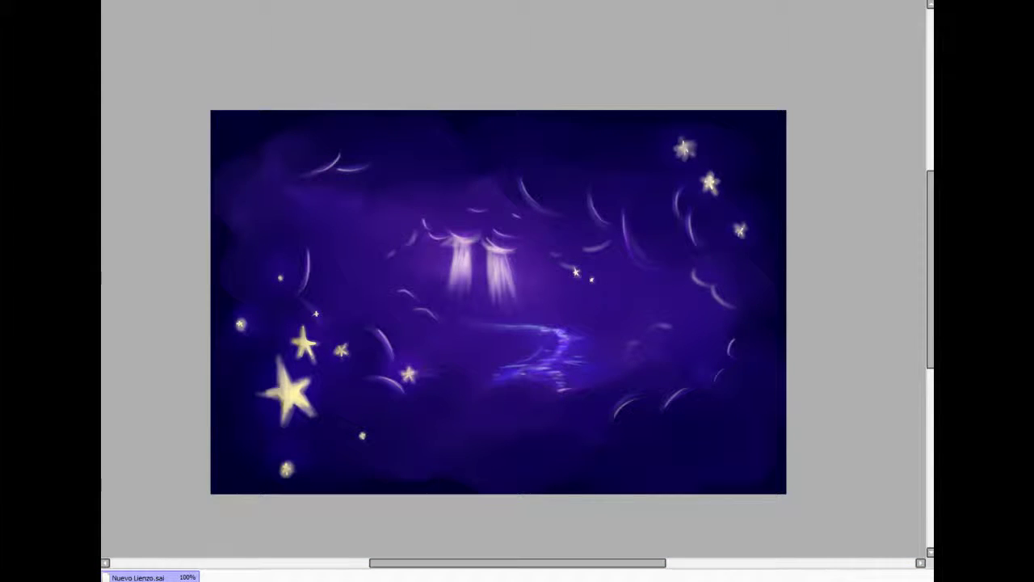
- Dab soft glow halos around the lower-left and upper-right stars
click(288, 392)
click(303, 346)
click(341, 349)
click(408, 374)
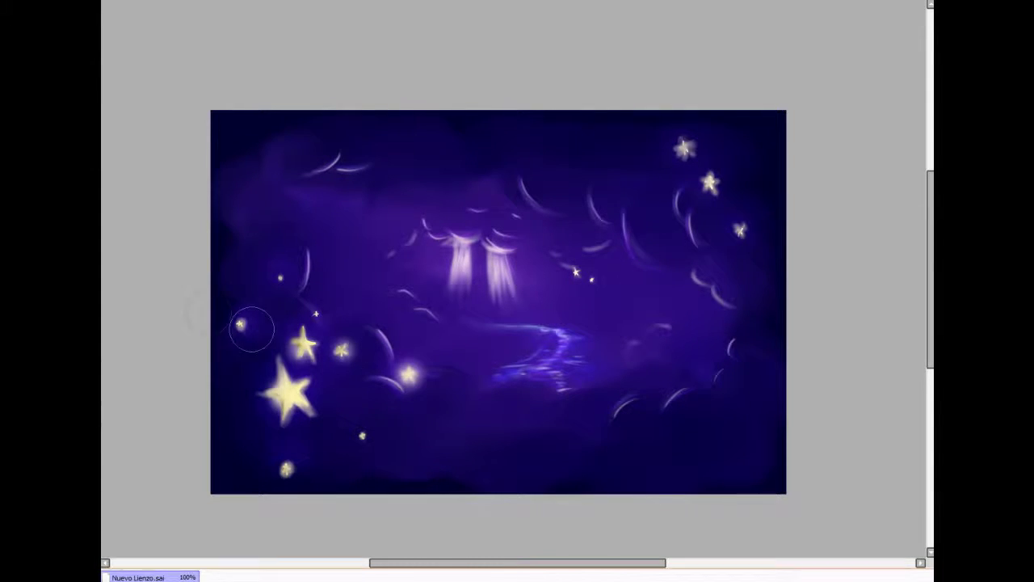
click(240, 325)
click(287, 468)
click(362, 437)
click(282, 389)
click(280, 279)
click(683, 148)
click(710, 184)
click(740, 231)
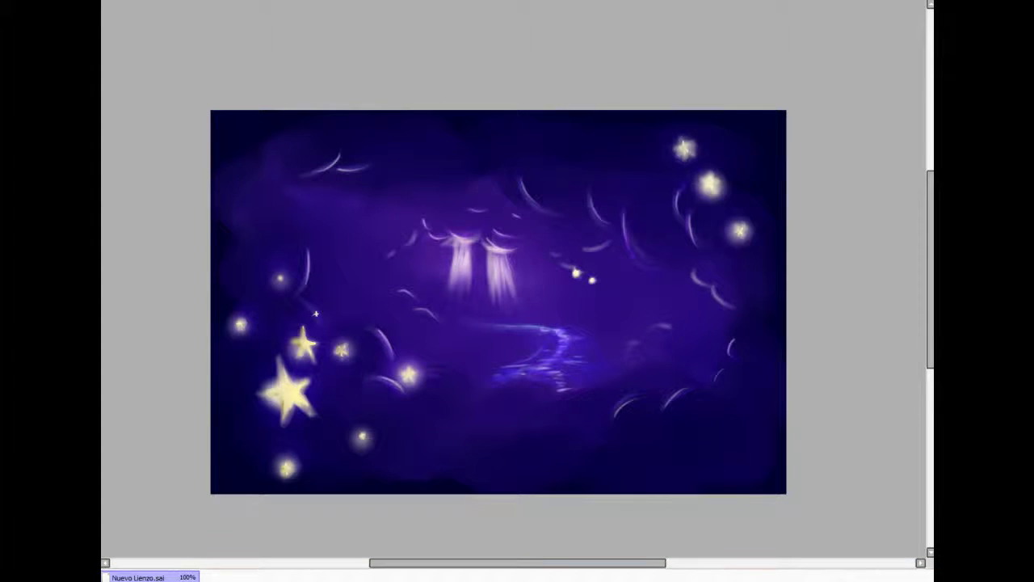
- Paint curved glowing swooshes around the lower-left star cluster
drag(368, 376, 404, 397)
drag(372, 327, 391, 359)
drag(307, 387, 333, 414)
drag(262, 392, 220, 432)
mouse_move(309, 257)
mouse_down()
mouse_move(296, 297)
mouse_move(327, 327)
mouse_up()
drag(335, 473, 404, 434)
drag(266, 328, 214, 340)
- Add glowing swooshes beside the upper-right stars, at lower right, and along the top
drag(687, 178, 693, 242)
mouse_move(772, 274)
mouse_down()
mouse_move(746, 257)
mouse_move(771, 279)
mouse_up()
drag(727, 365, 711, 383)
mouse_move(691, 388)
mouse_down()
mouse_move(662, 408)
mouse_move(615, 417)
mouse_up()
drag(384, 160, 320, 174)
drag(521, 171, 539, 200)
- Brighten the water reflection and left swoosh, and draw blue cloud strokes across the upper sky
drag(569, 327, 542, 376)
drag(310, 265, 299, 290)
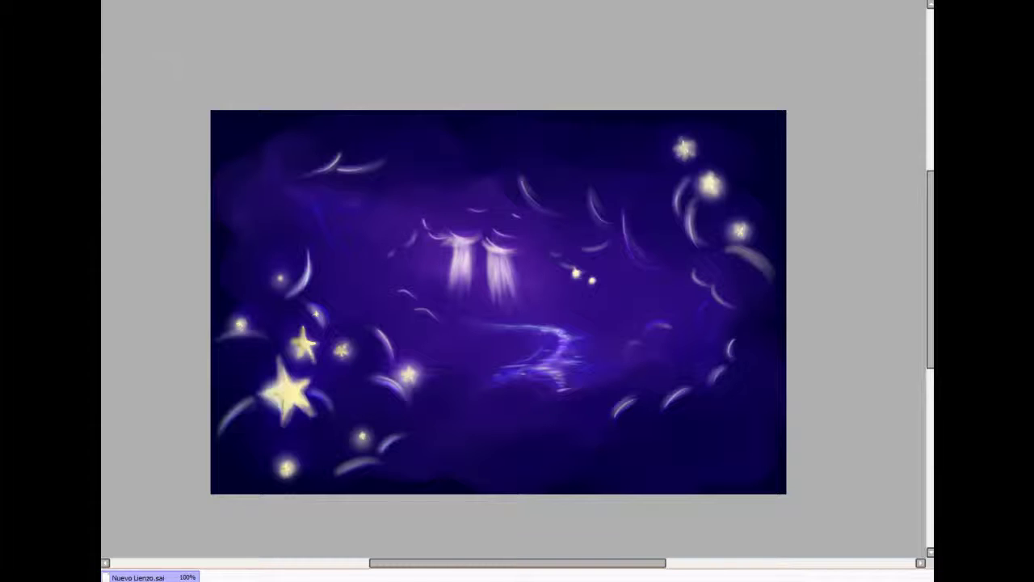
drag(316, 208, 517, 217)
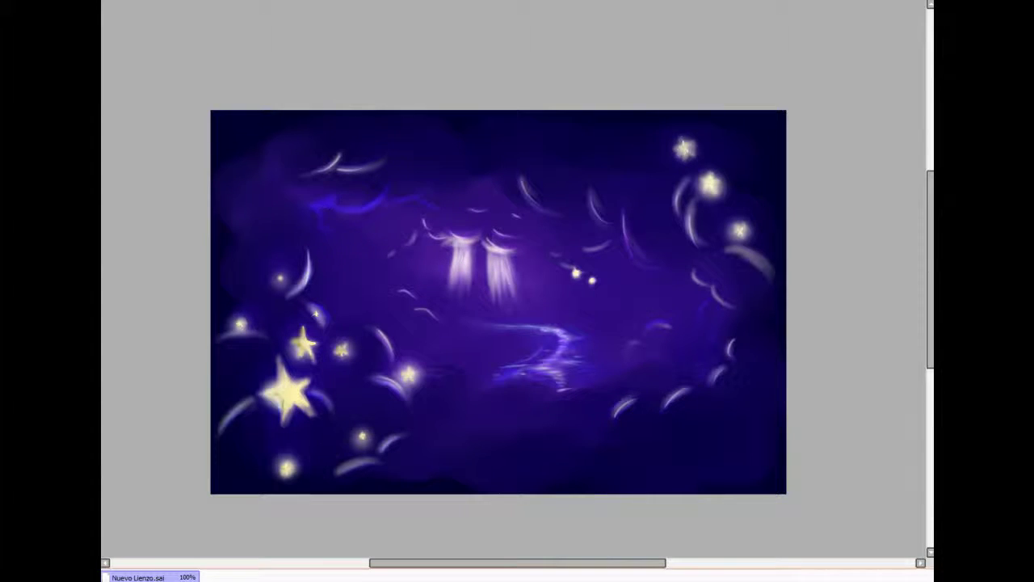
- Extend the blue cloud strokes with a downward branch, undoing and then restoring them
drag(328, 214, 335, 283)
key(ctrl+z)
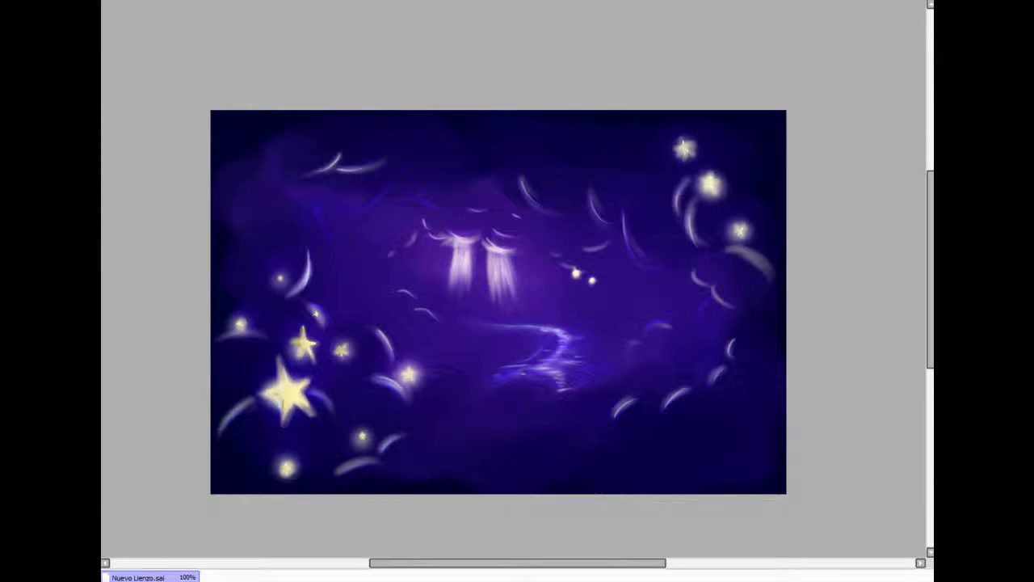
key(ctrl+y)
key(ctrl+y)
key(ctrl+y)
key(ctrl+y)
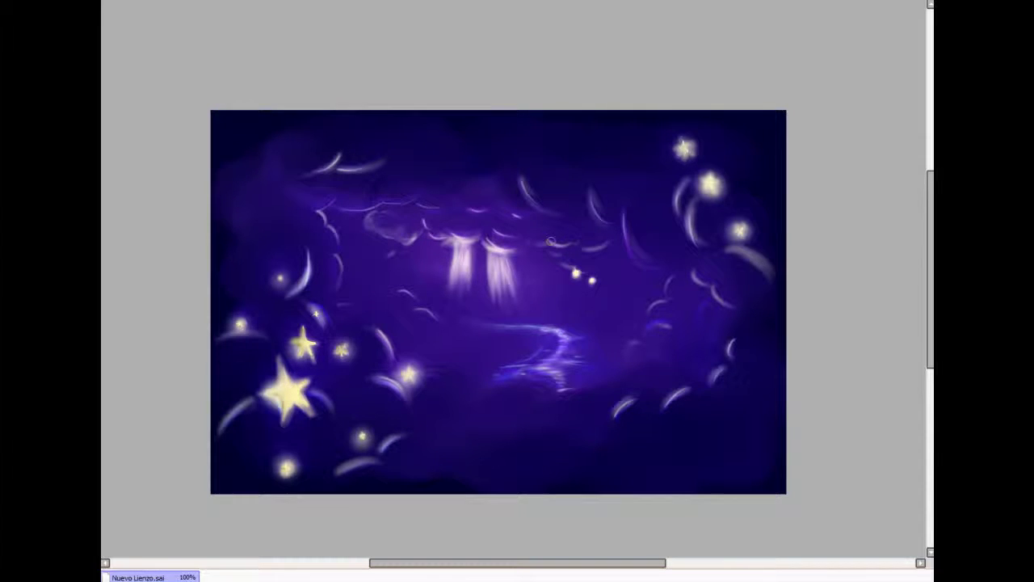
key(ctrl+y)
key(ctrl+y)
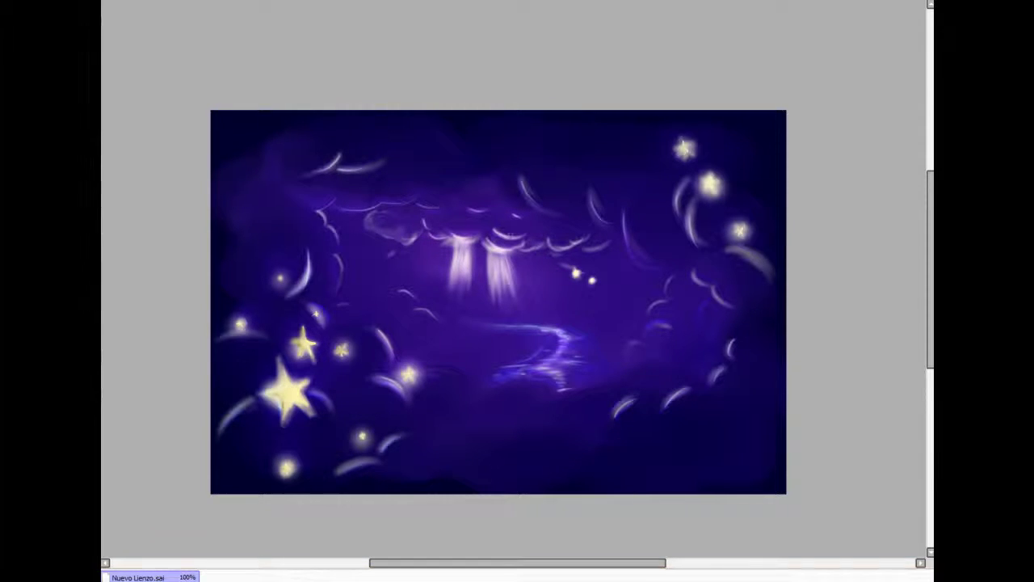
- Outline light-edged clouds beneath the waterfalls and wrap them in a pink-purple glow with a yellow dab
drag(432, 316, 553, 304)
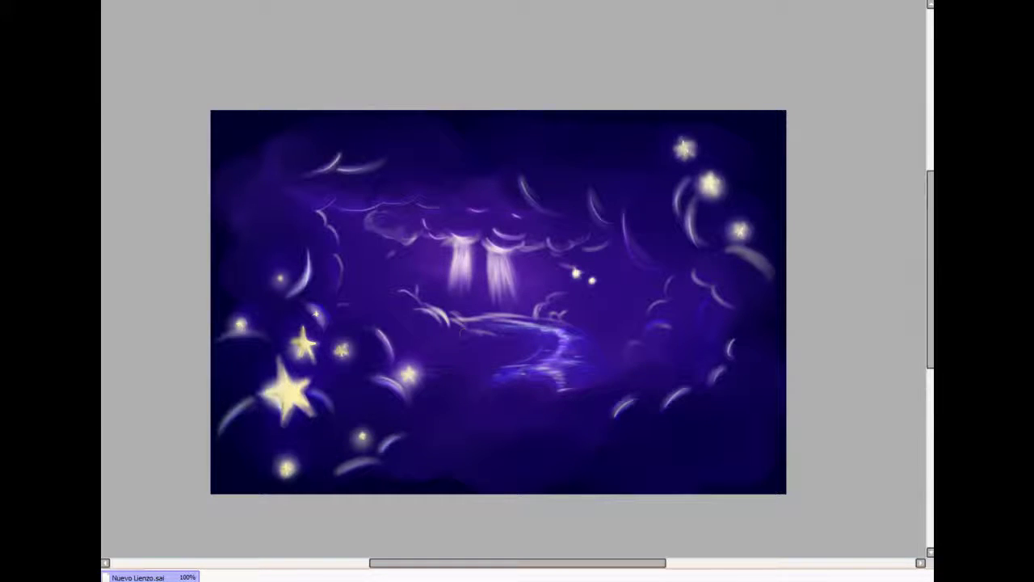
drag(431, 301, 565, 290)
mouse_move(475, 249)
mouse_down()
mouse_move(478, 280)
mouse_move(525, 274)
mouse_move(465, 301)
mouse_up()
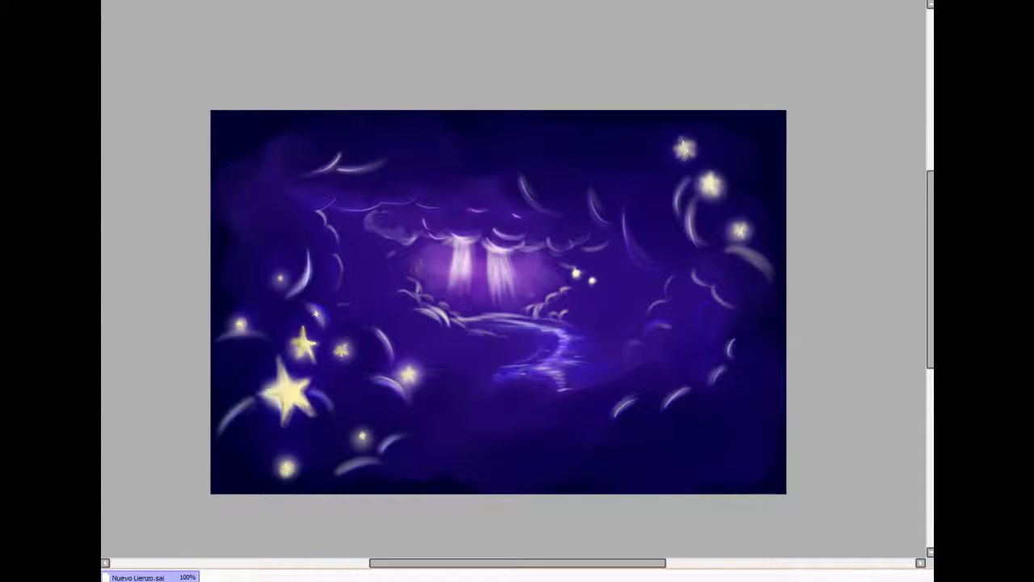
mouse_move(518, 260)
mouse_down()
mouse_move(532, 258)
mouse_move(523, 264)
mouse_up()
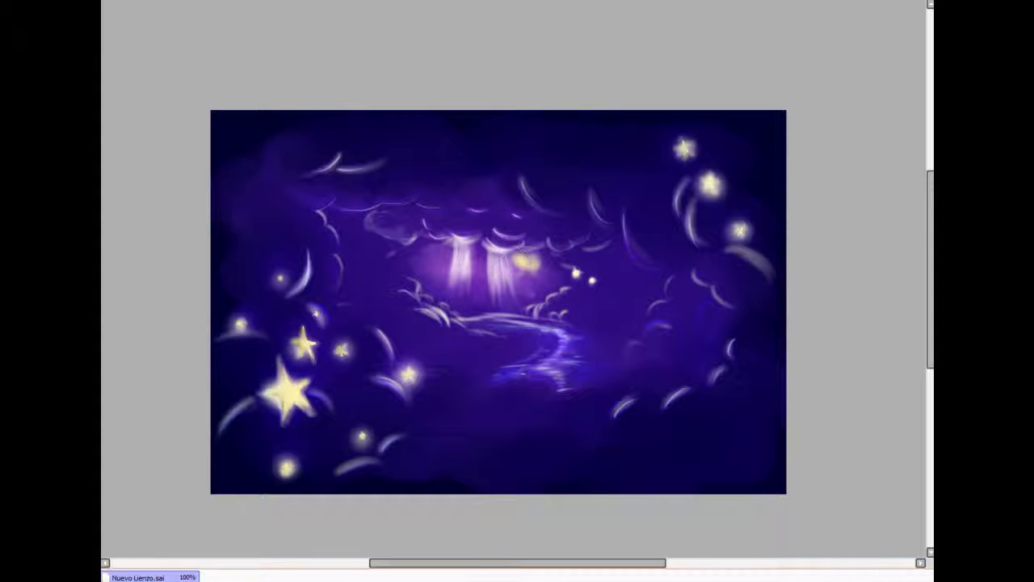
- Undo the yellow dab and warm the waterfalls' backglow to peach-gold, then zoom toward the left stars
key(ctrl+z)
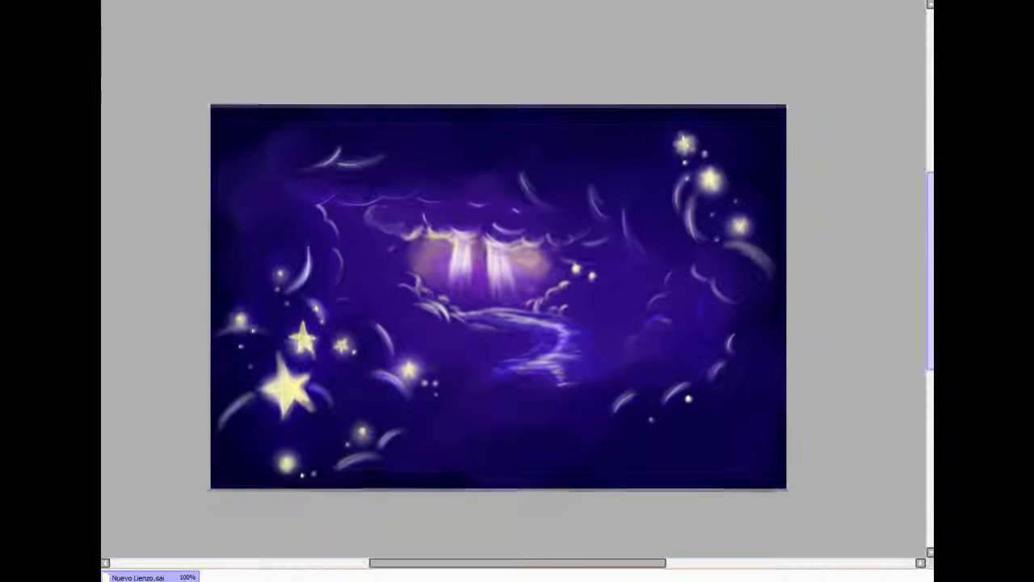
scroll(418, 271, down, 1)
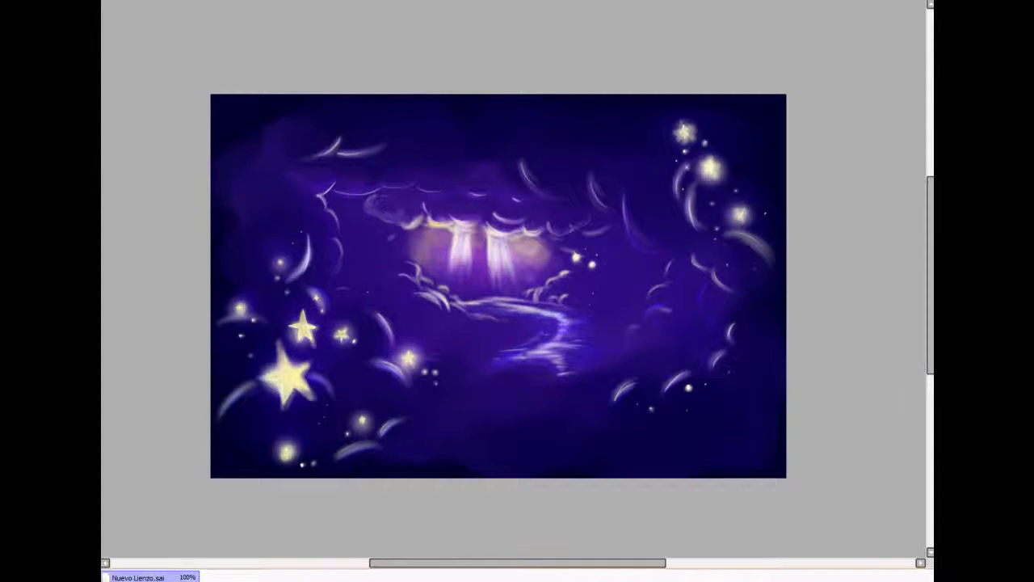
key(ctrl+plus)
- At 200% zoom, brighten and fill in the big star and its smaller neighbours on the left
scroll(517, 285, left, 5)
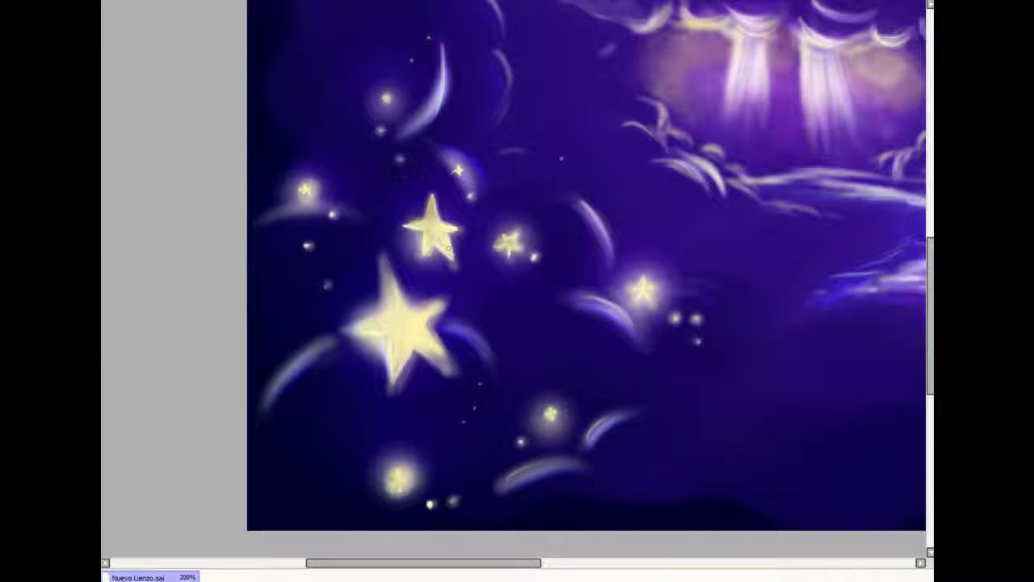
drag(385, 265, 402, 300)
drag(510, 243, 507, 245)
drag(428, 227, 432, 235)
drag(396, 287, 388, 327)
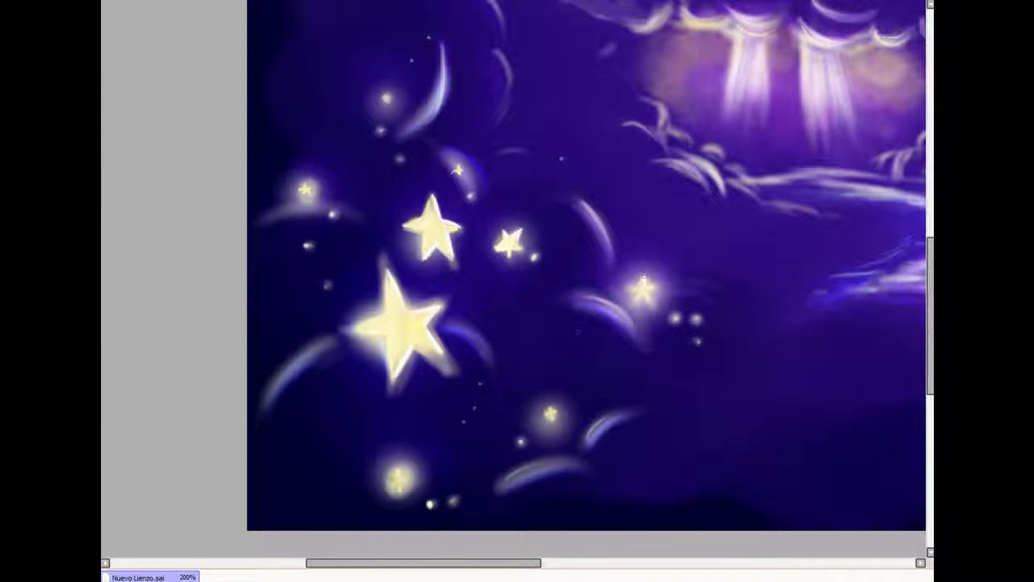
- Zoom back to 100% and sign the painting's bottom-right corner, then start saving
key(ctrl+minus)
key(ctrl+minus)
key(ctrl+minus)
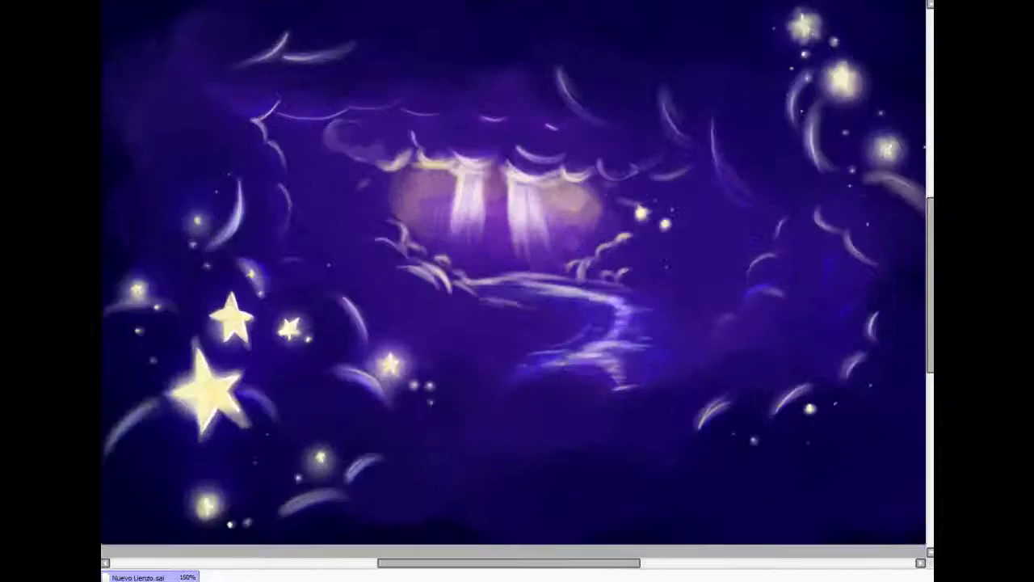
key(ctrl+minus)
drag(750, 422, 764, 443)
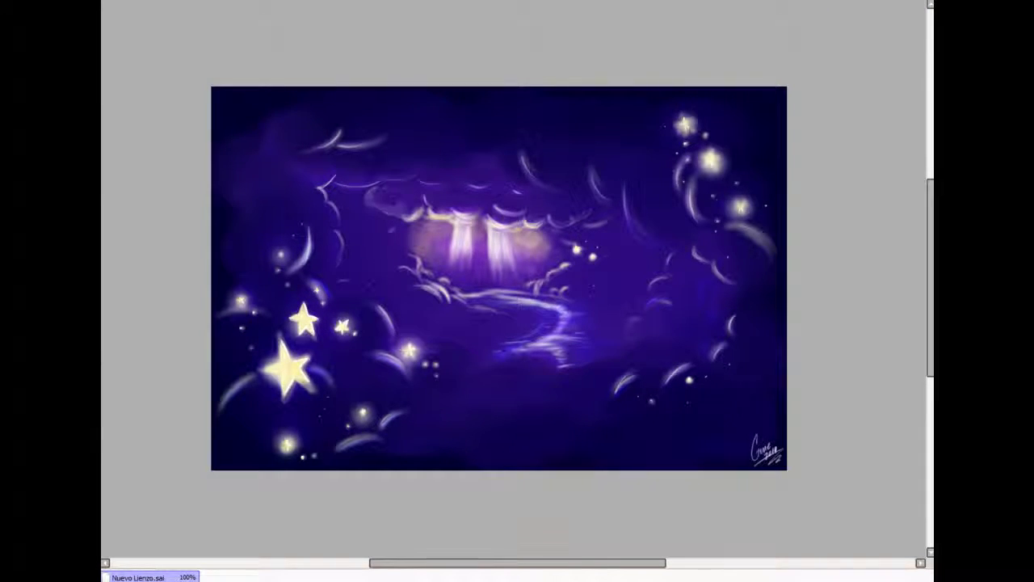
key(ctrl+s)
- Save the painting as stars.psd, close it, and open it in Photoshop
text(stars)
key(Return)
key(ctrl+w)
key(ctrl+o)
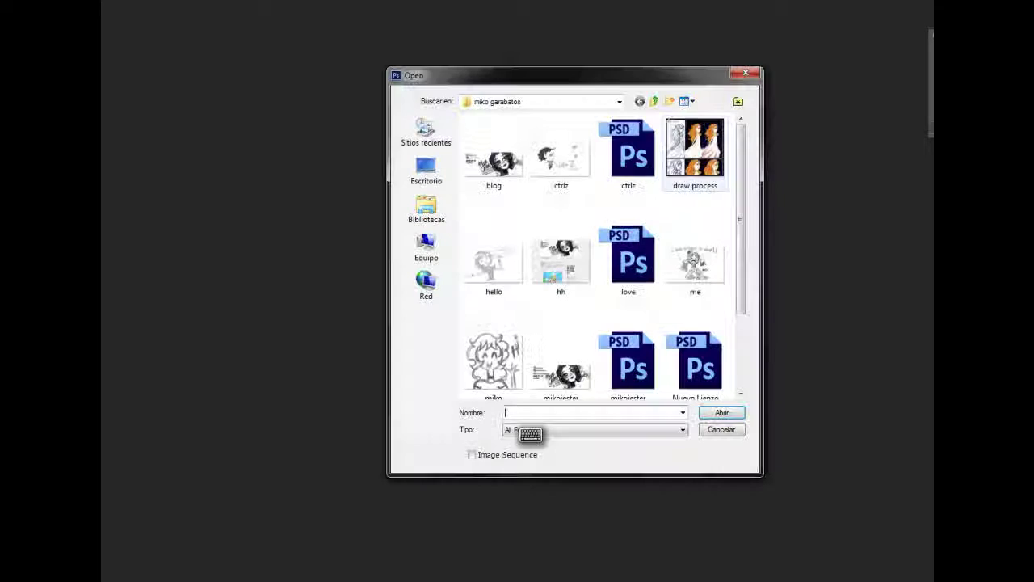
key(Return)
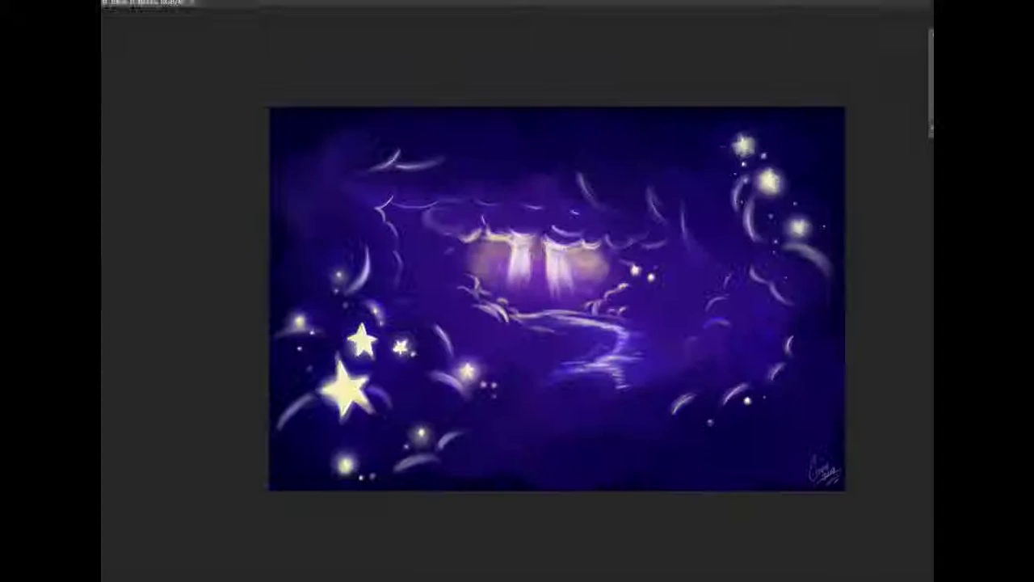
- Add a lower-right caption: 'The heavens declare the glory of God.', 'The expanse shows his handiwork', 'Psalm: 19:1'
drag(521, 382, 791, 475)
text(The heavens declare the glory of God.)
key(Return)
text(The expanse shows his handiwork".)
key(Return)
text(Psalm: 19:1)
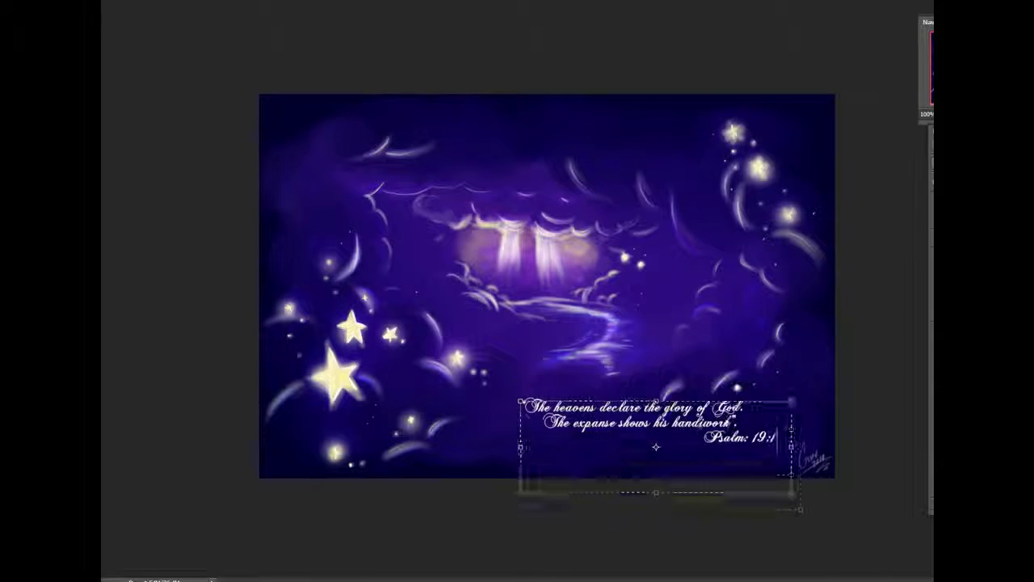
drag(656, 447, 666, 466)
key(ctrl+Return)
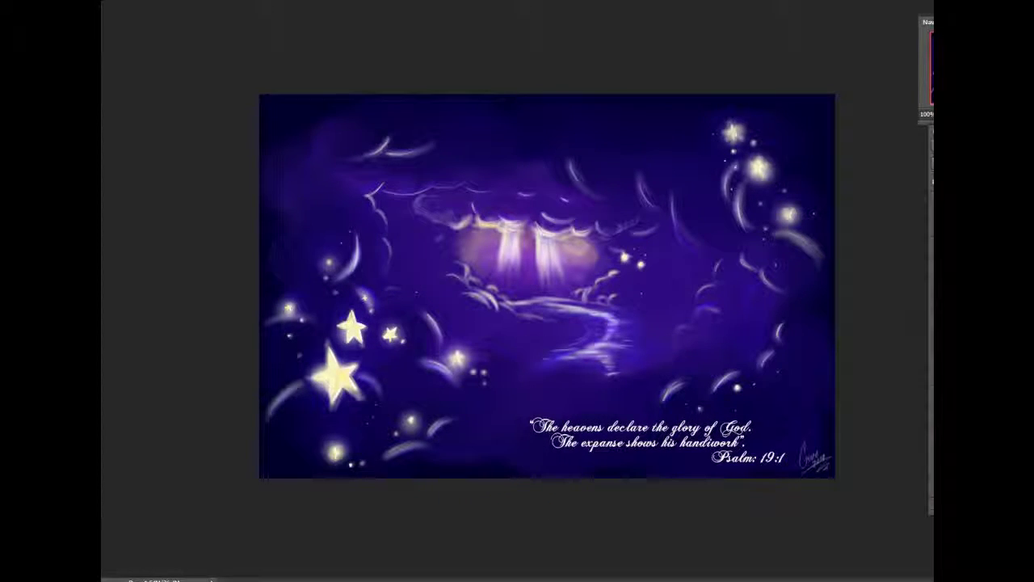